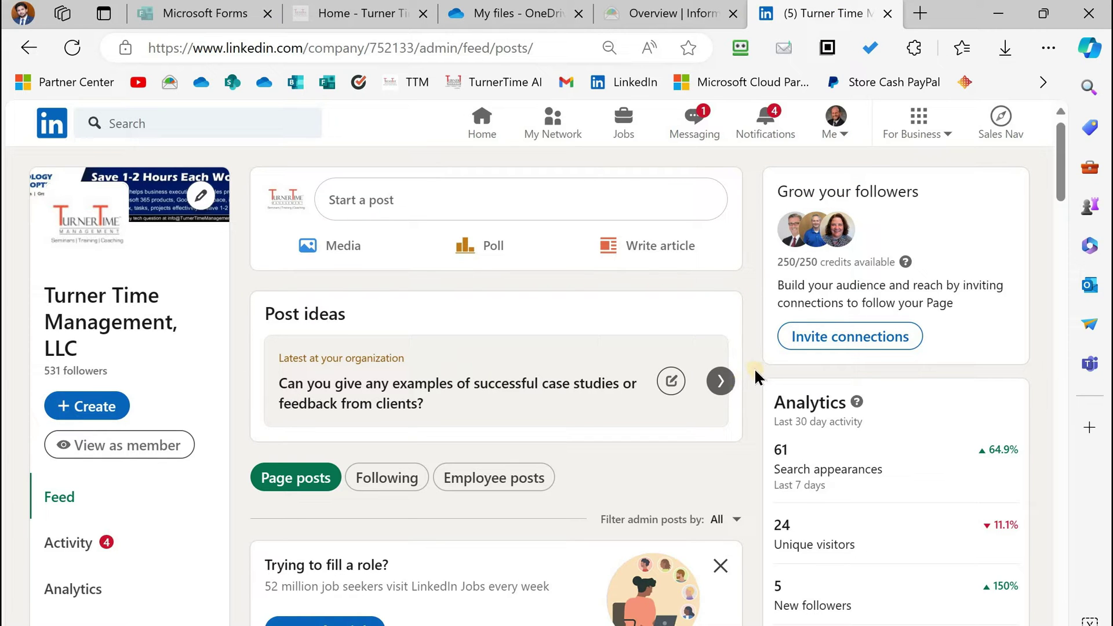
Step: Close the LinkedIn company page tab and the Informe Email tab with Ctrl+W
key("ctrl+w")
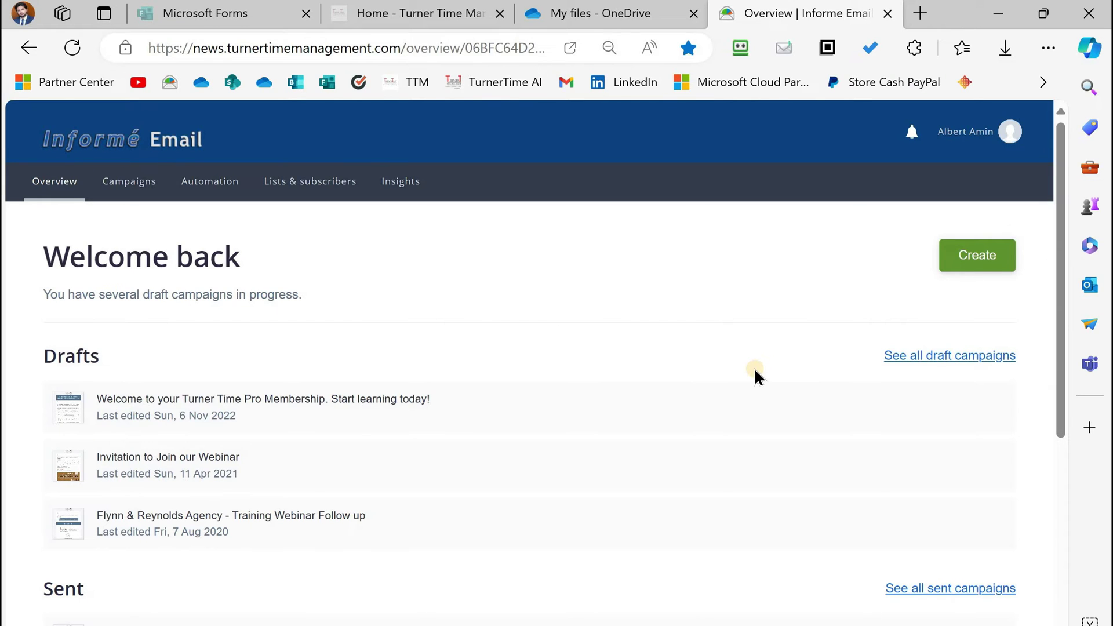
key("ctrl+w")
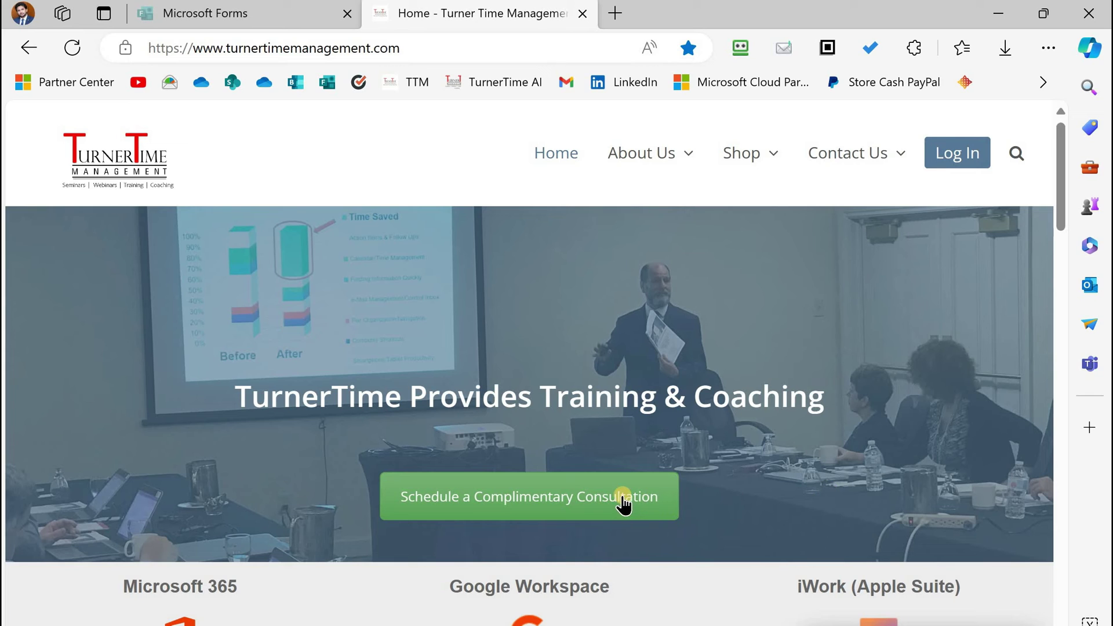
Step: Open the complimentary consultation booking page and choose March 18, 2024
left_click(624, 501)
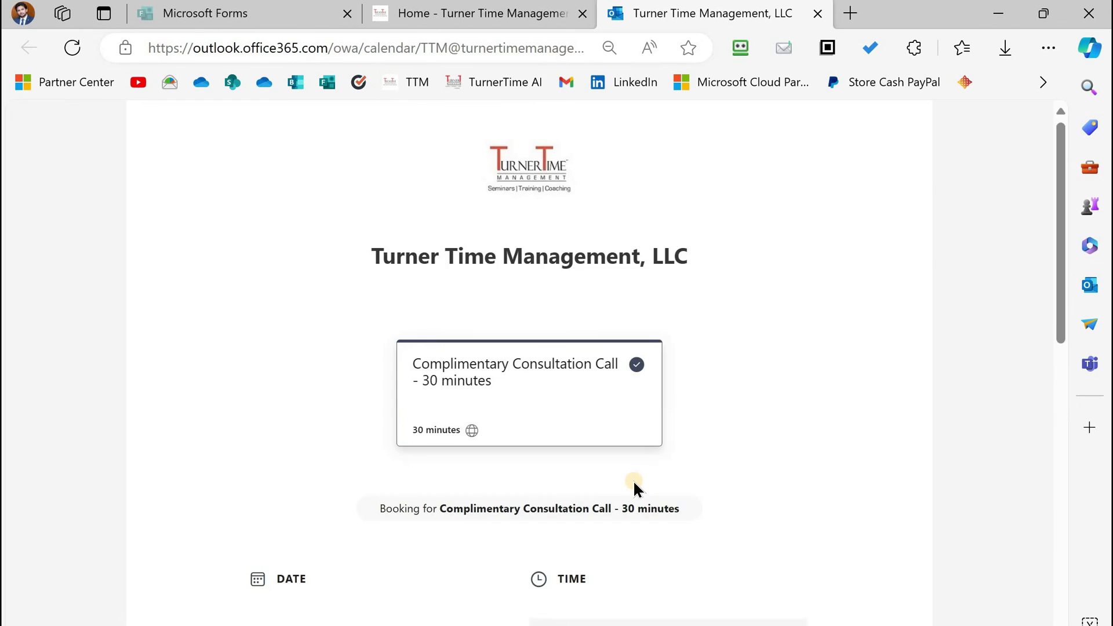
scroll(633, 480, "down", 3)
scroll(497, 401, "down", 3)
left_click(305, 452)
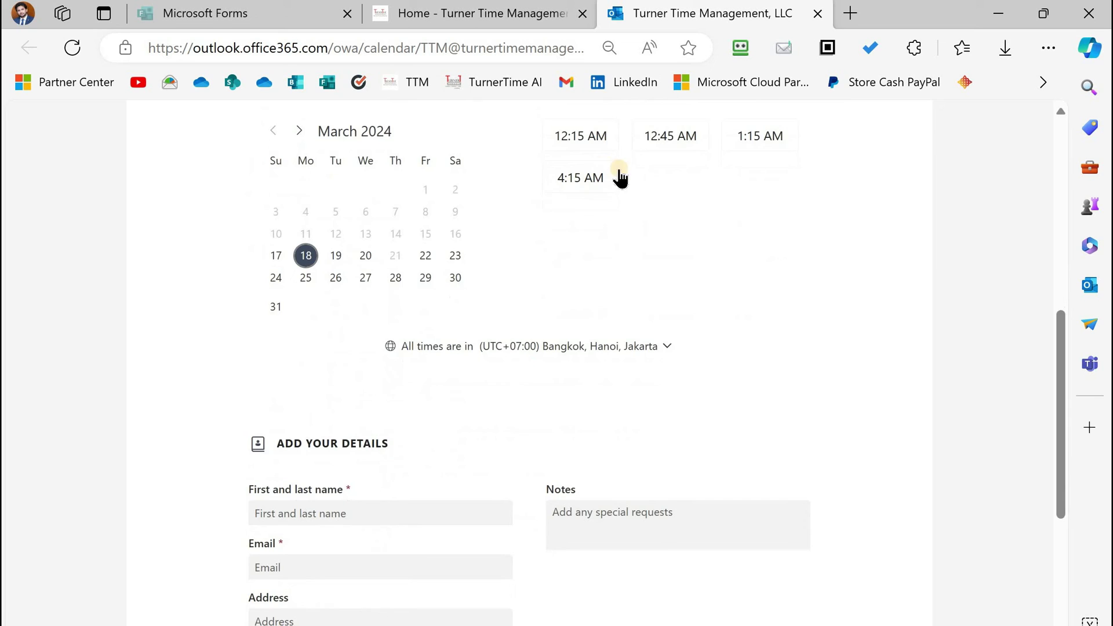